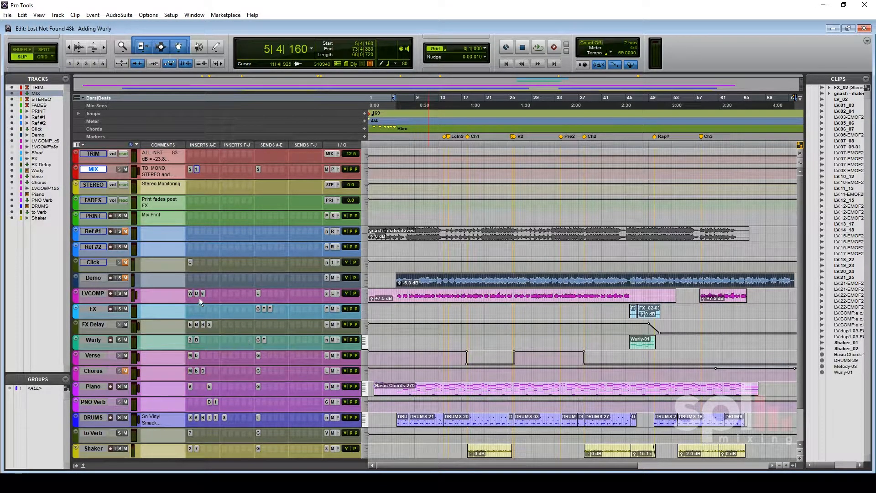
Step: Toggle the mute on the Demo track and play back the song to hear its chords
{"action": "left_click", "coordinate": [125, 276]}
{"action": "key", "text": "space"}
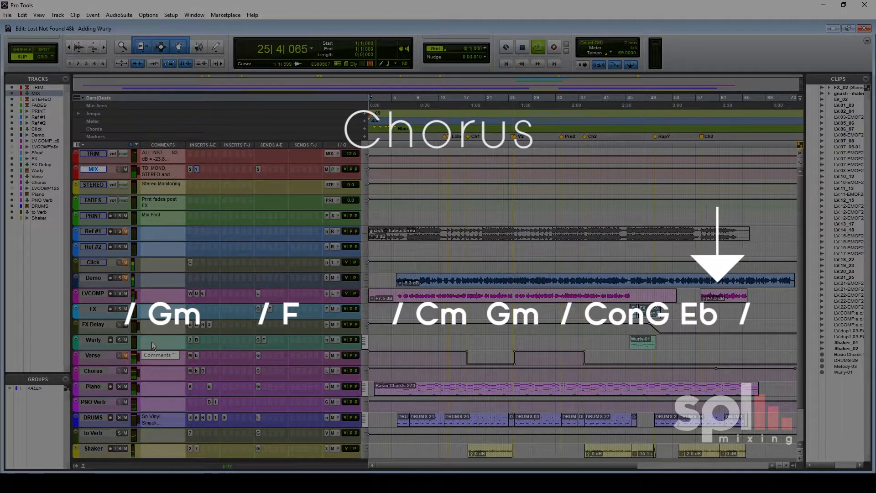
{"action": "key", "text": "space"}
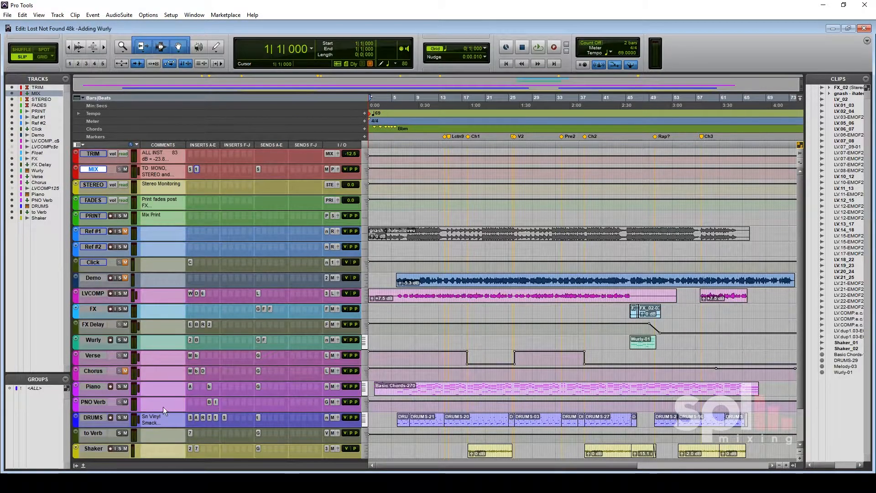
Step: Inspect the Edit page of the Addictive Keys instrument on the Piano track, then close the plug-in
{"action": "left_click", "coordinate": [190, 386]}
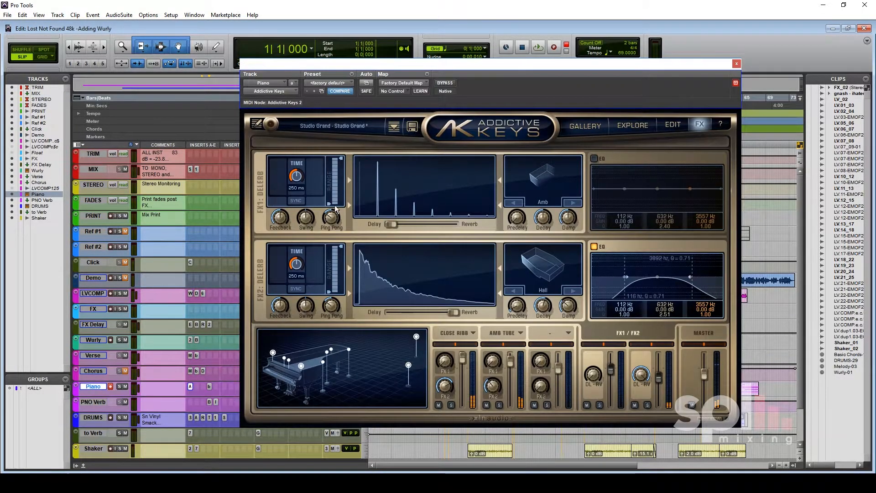
{"action": "left_click", "coordinate": [672, 125]}
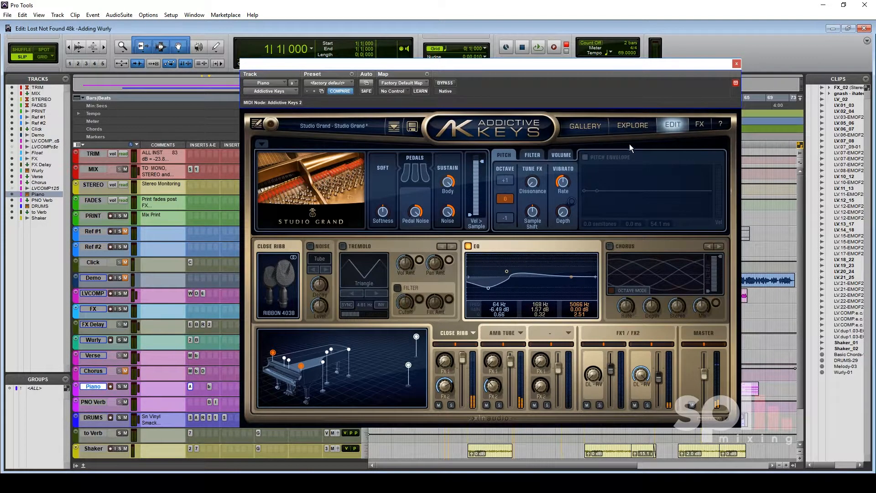
{"action": "left_click", "coordinate": [738, 63]}
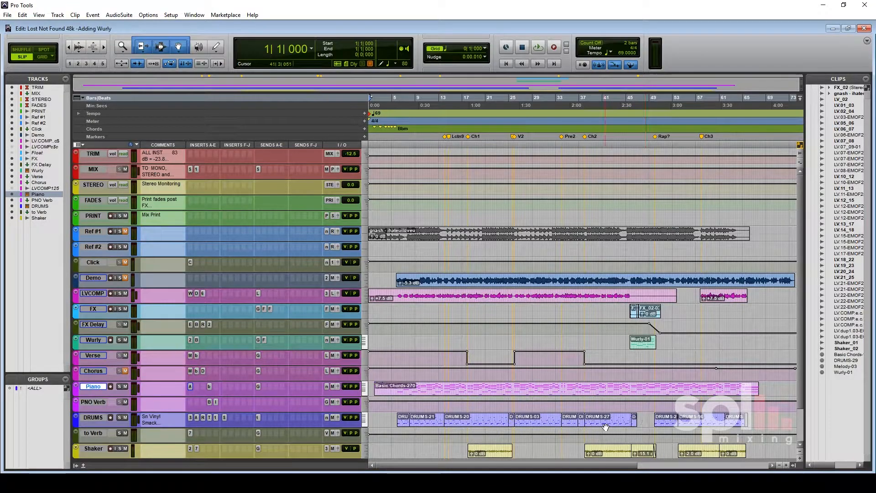
Step: Open the SSDSampler on the DRUMS track and audition the kit's snare, kick, toms, cymbal and hi-hat
{"action": "left_click", "coordinate": [404, 424]}
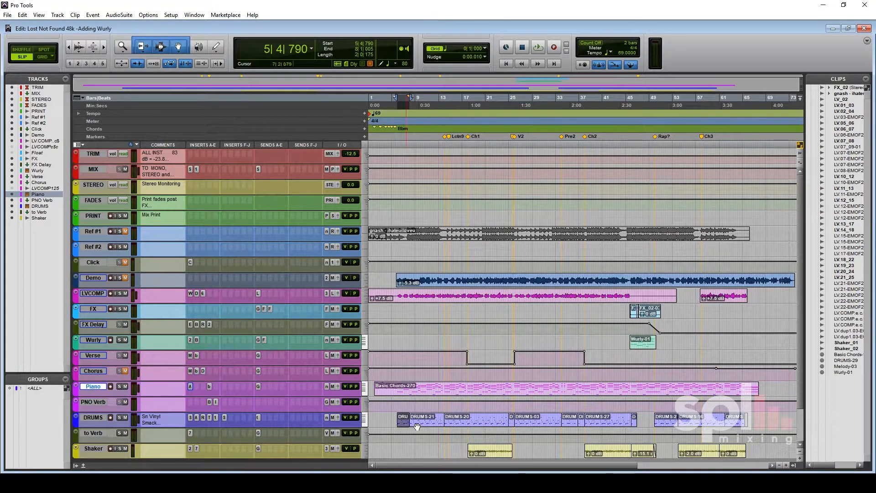
{"action": "left_click", "coordinate": [190, 418]}
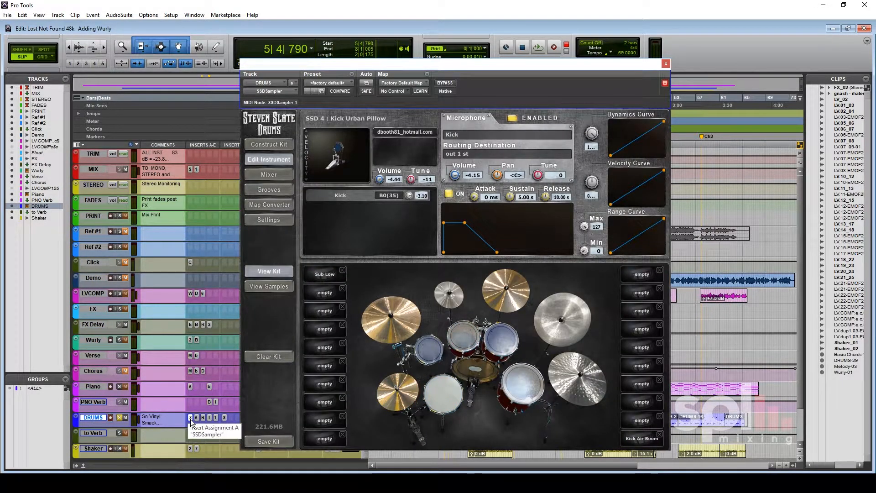
{"action": "left_click", "coordinate": [456, 404]}
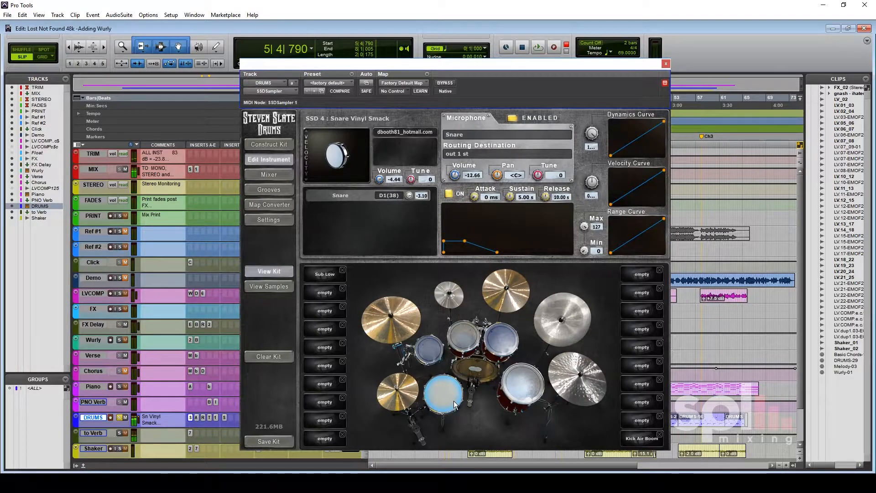
{"action": "left_click", "coordinate": [489, 370]}
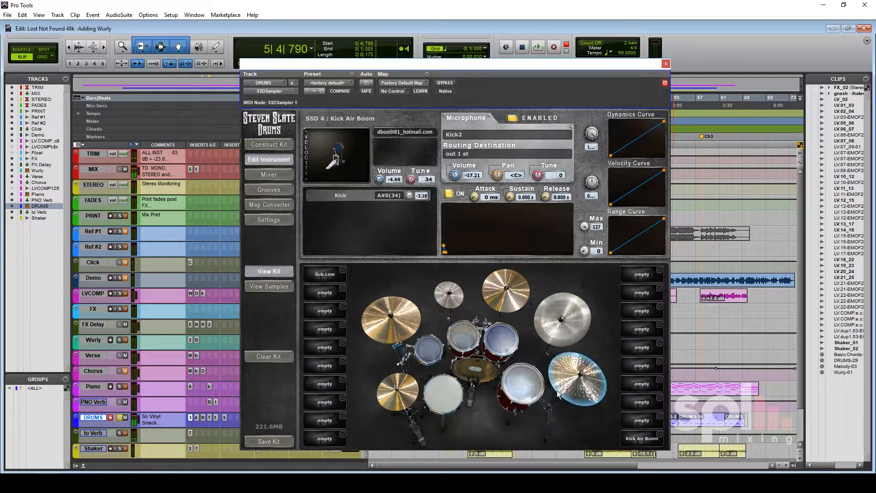
{"action": "left_click", "coordinate": [529, 385]}
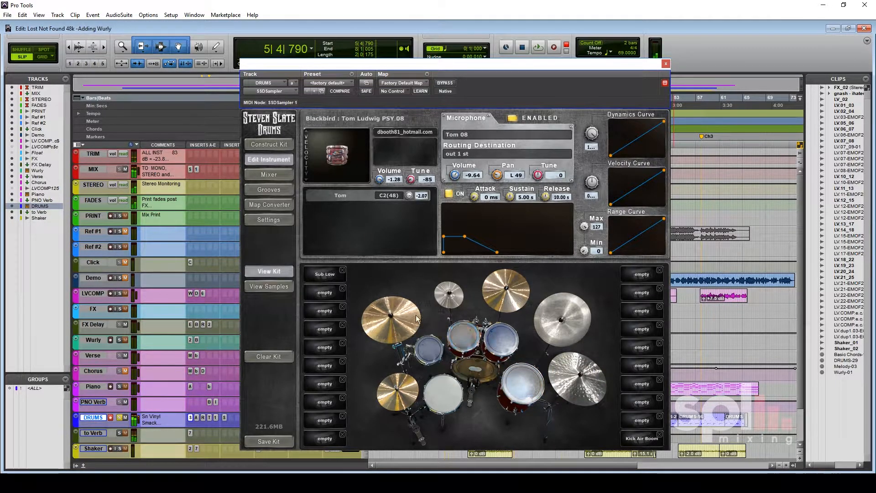
{"action": "left_click", "coordinate": [391, 319]}
{"action": "left_click", "coordinate": [412, 382]}
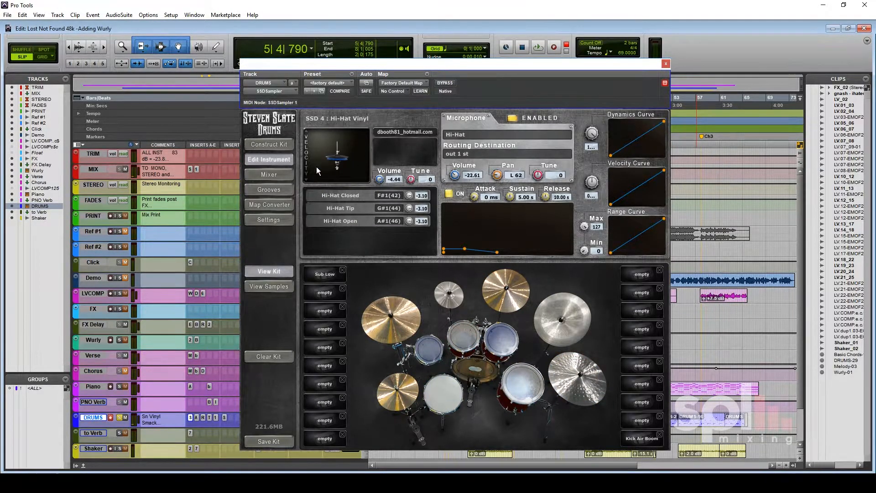
Step: Inspect the Kick2 channel in the drum sampler's mixer, close the plug-in and play back the DRUMS part
{"action": "left_click", "coordinate": [280, 173]}
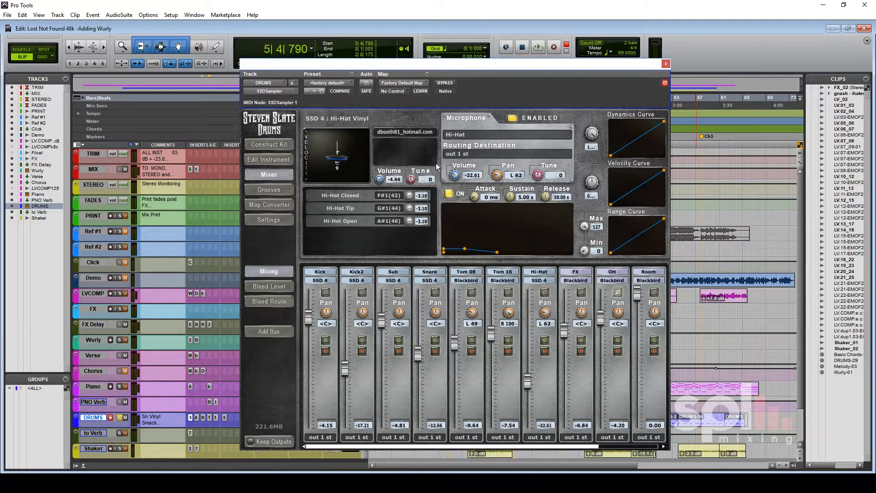
{"action": "left_click", "coordinate": [360, 273]}
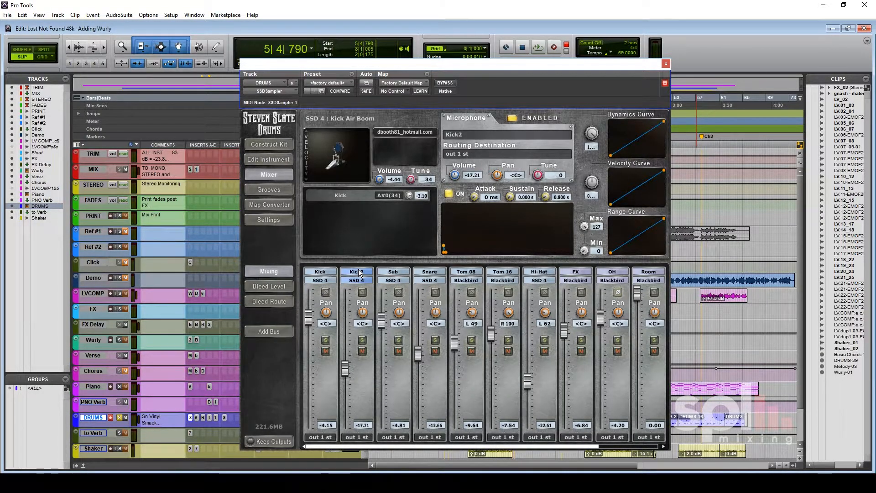
{"action": "left_click", "coordinate": [665, 63]}
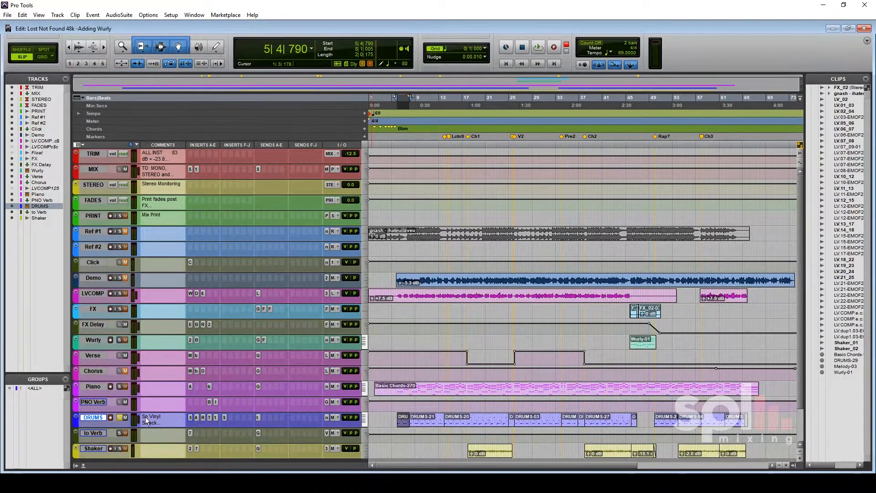
{"action": "key", "text": "space"}
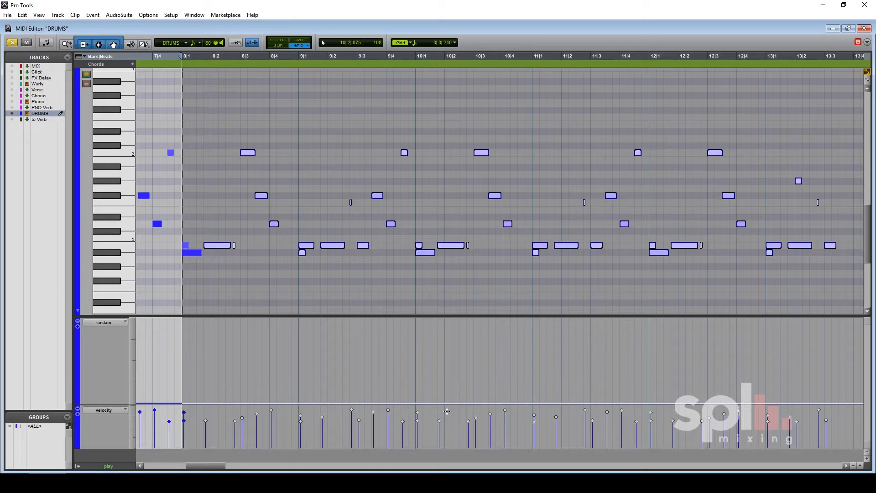
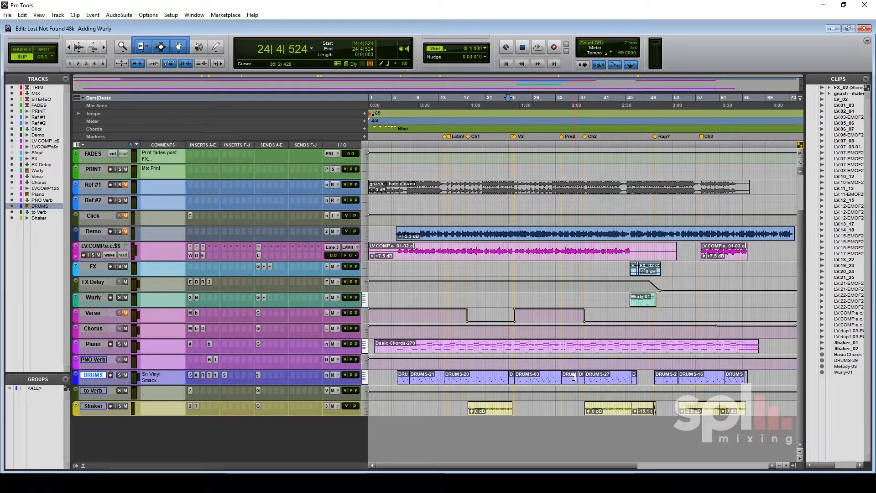
Step: Select the first-chorus Shaker clip, play it back and inspect the Shaker track's Global send
{"action": "left_click", "coordinate": [497, 413]}
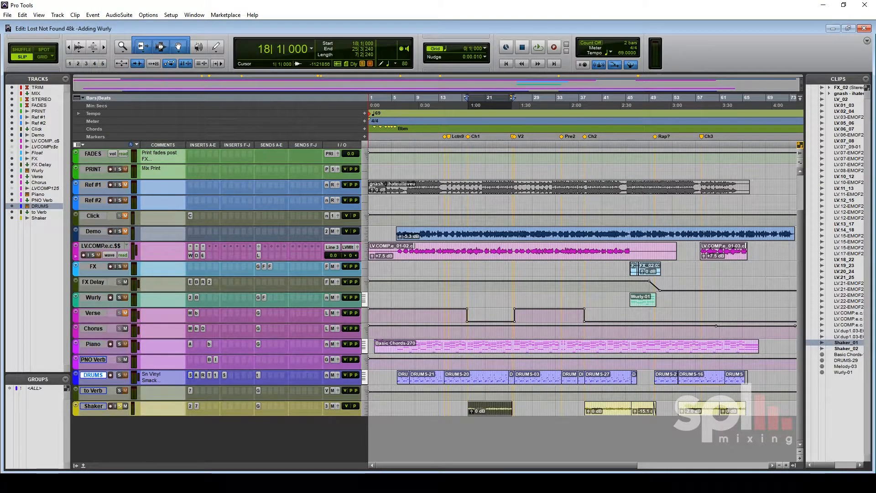
{"action": "key", "text": "space"}
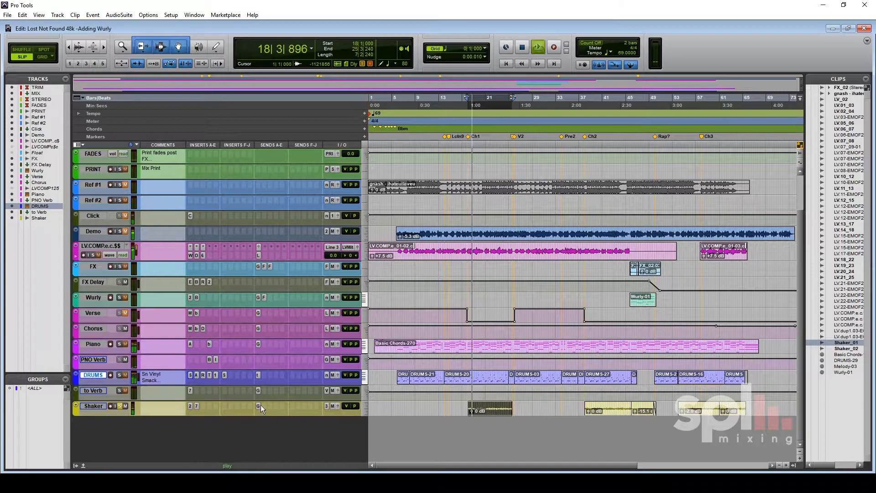
{"action": "left_click", "coordinate": [257, 403]}
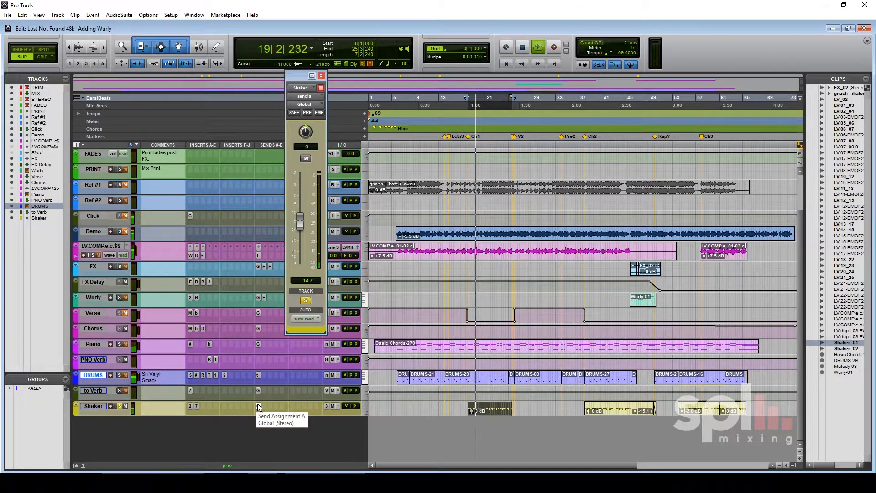
{"action": "left_click", "coordinate": [258, 403]}
{"action": "key", "text": "space"}
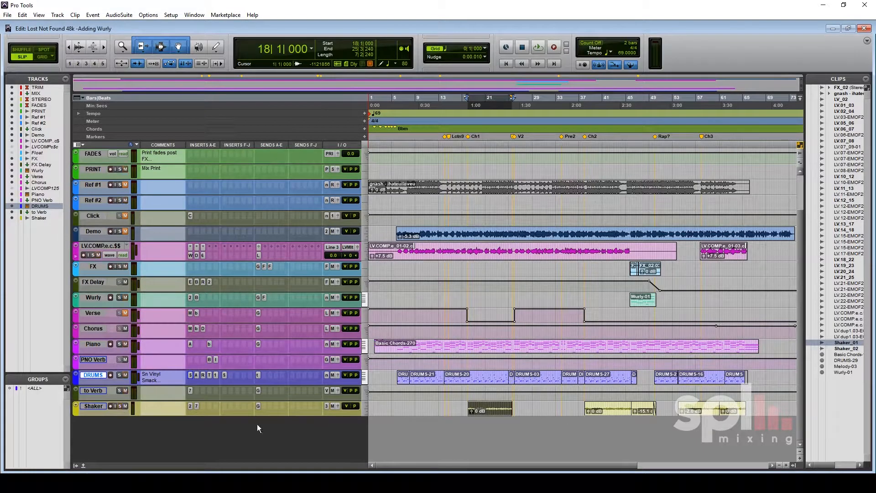
Step: Play back the second chorus starting at the Ch2 marker
{"action": "scroll", "coordinate": [586, 360], "scroll_direction": "right", "scroll_amount": 5}
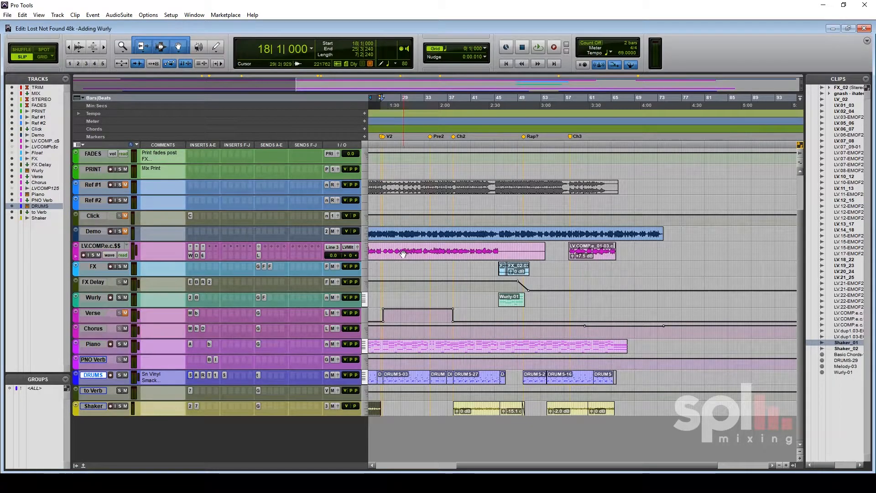
{"action": "left_click", "coordinate": [454, 136]}
{"action": "key", "text": "space"}
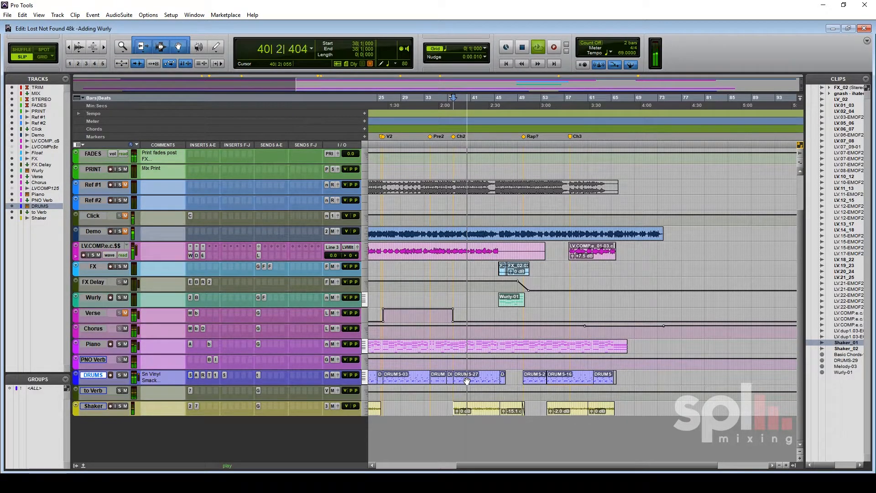
{"action": "key", "text": "space"}
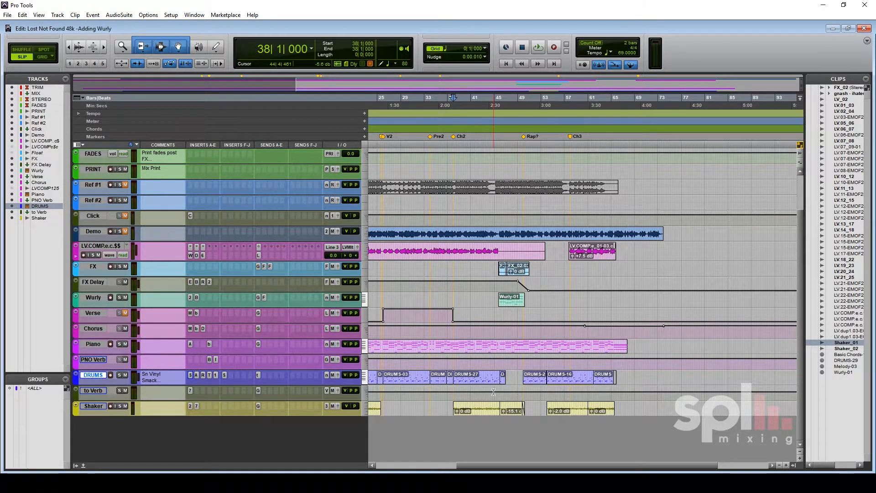
Step: Place the cursor near bar 43 on the lead vocal track and play back the section through the Rap? marker
{"action": "left_click", "coordinate": [486, 247]}
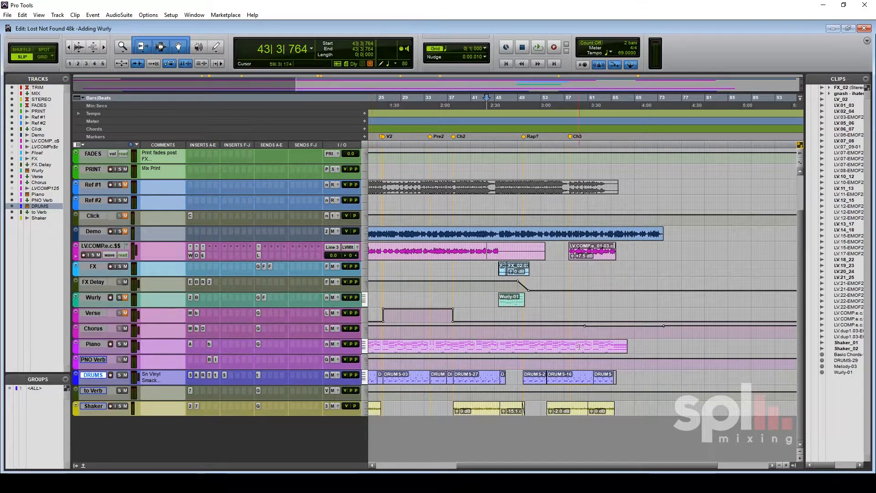
{"action": "key", "text": "space"}
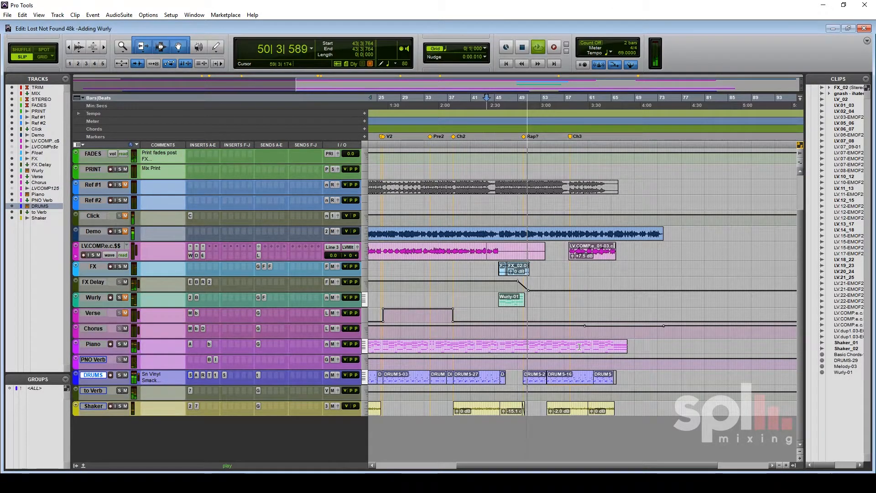
{"action": "key", "text": "space"}
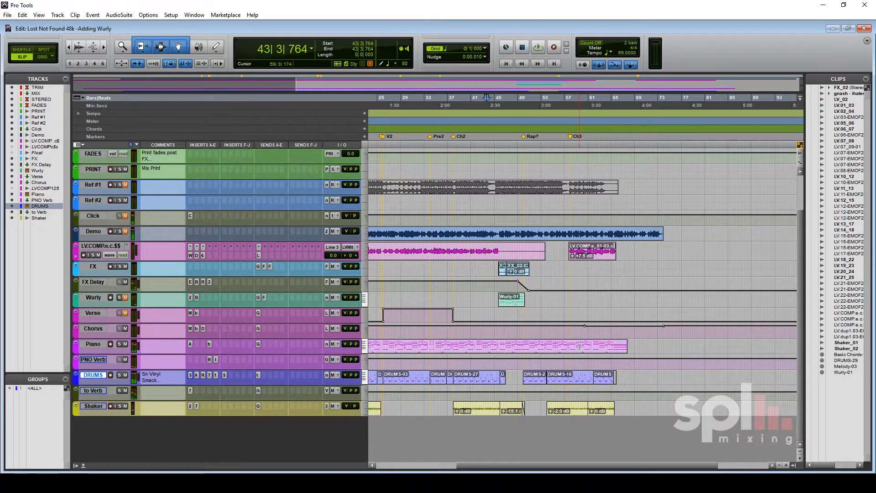
Step: Show the hidden Float track and make it active
{"action": "left_click", "coordinate": [12, 153]}
{"action": "right_click", "coordinate": [114, 264]}
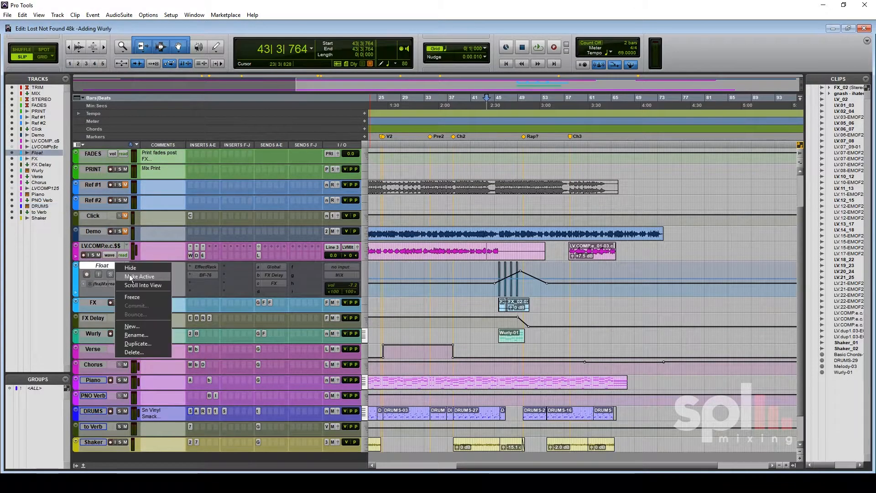
{"action": "left_click", "coordinate": [131, 276]}
Step: Open the Float track's EffectRack, bring its PrimalTap module into view and play the section through the effects
{"action": "left_click", "coordinate": [205, 266]}
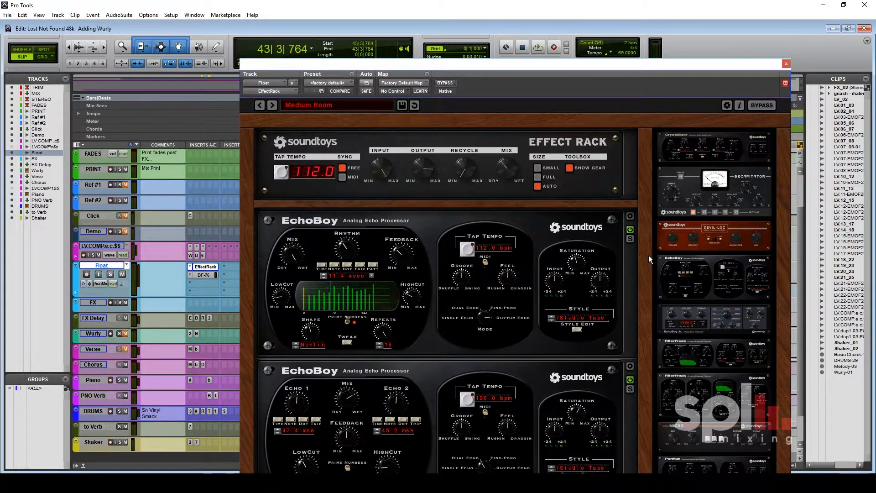
{"action": "scroll", "coordinate": [648, 255], "scroll_direction": "down", "scroll_amount": 3}
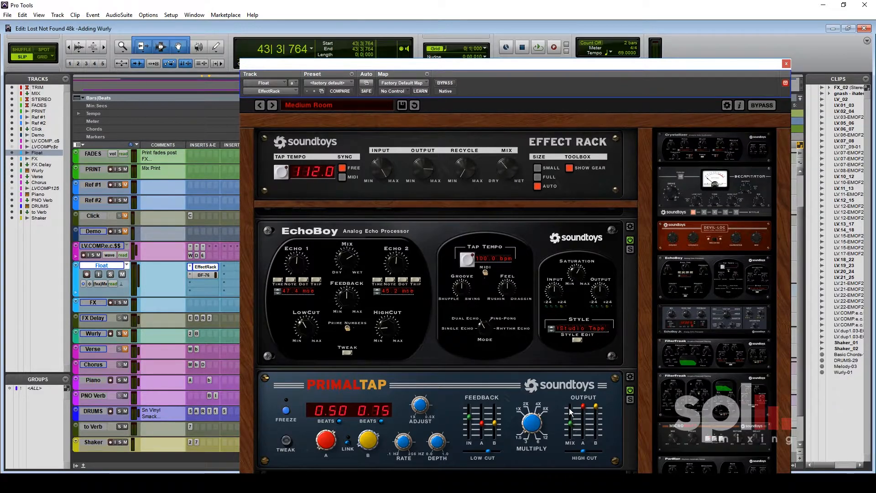
{"action": "key", "text": "space"}
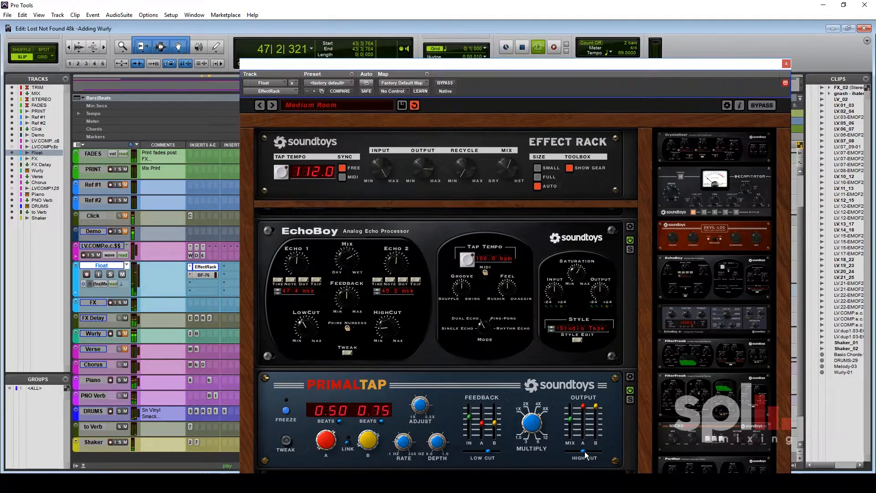
{"action": "key", "text": "space"}
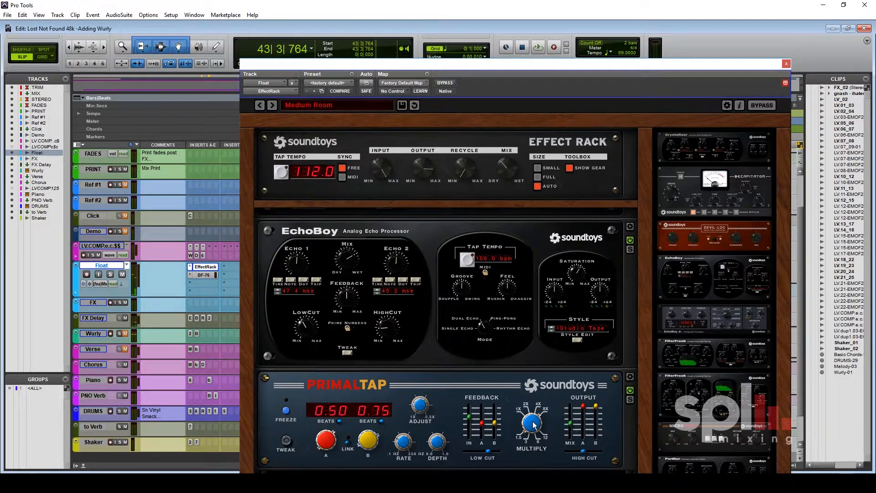
Step: Turn PrimalTap's Multiply and Adjust knobs in the Float track's EffectRack, then close the plug-in
{"action": "left_click_drag", "start_coordinate": [533, 425], "coordinate": [523, 443]}
{"action": "left_click_drag", "start_coordinate": [526, 442], "coordinate": [539, 445]}
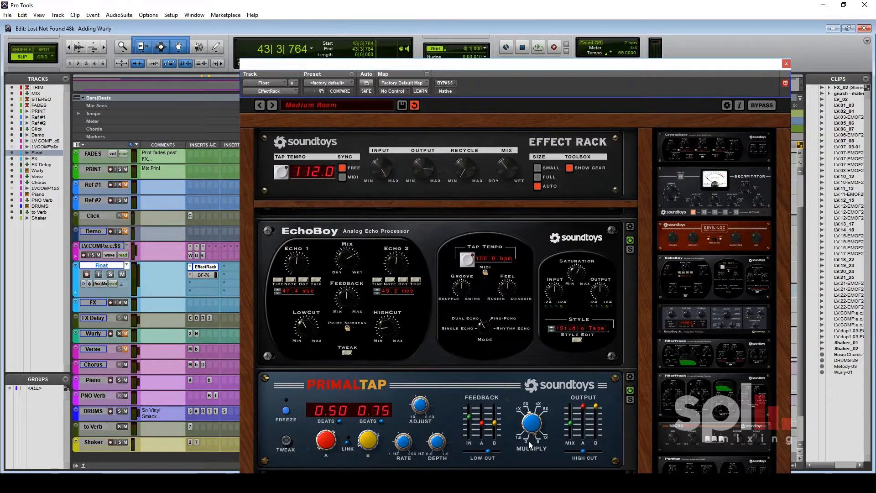
{"action": "left_click_drag", "start_coordinate": [531, 445], "coordinate": [523, 440]}
{"action": "left_click_drag", "start_coordinate": [422, 409], "coordinate": [422, 406]}
{"action": "left_click", "coordinate": [786, 64]}
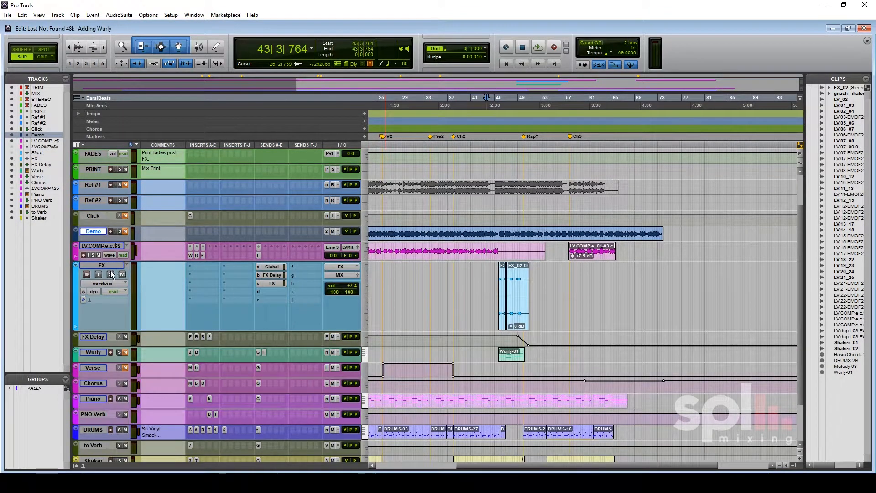
Step: Solo the FX track and play back its clips from bar 45 beat 4
{"action": "left_click", "coordinate": [111, 275]}
{"action": "key", "text": "space"}
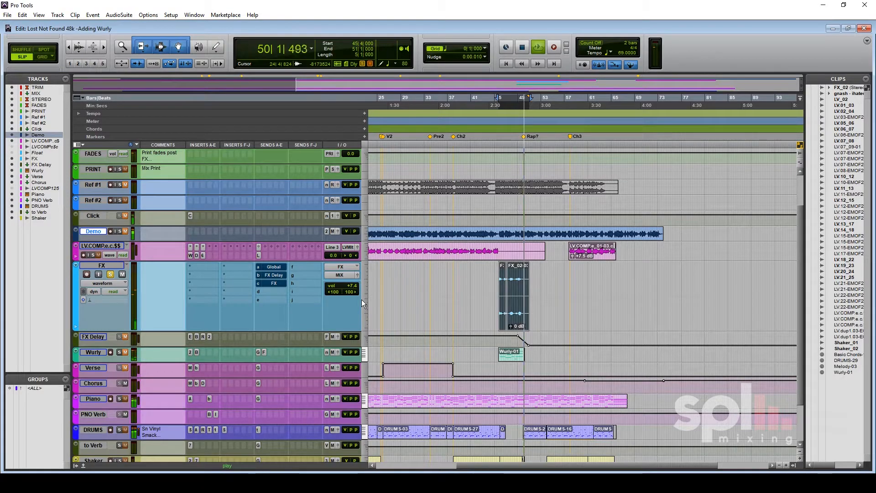
{"action": "key", "text": "space"}
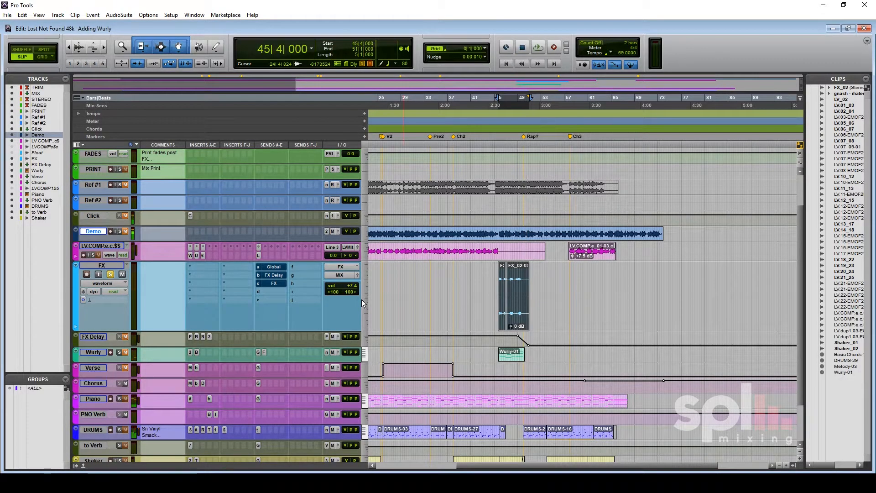
Step: Unmute the FX track's FX, FX Delay and Global sends and play back its soloed clips through them from bar 45 beat 4
{"action": "left_click", "coordinate": [273, 283], "text": "ctrl"}
{"action": "left_click", "coordinate": [273, 275], "text": "ctrl"}
{"action": "left_click", "coordinate": [275, 268], "text": "ctrl"}
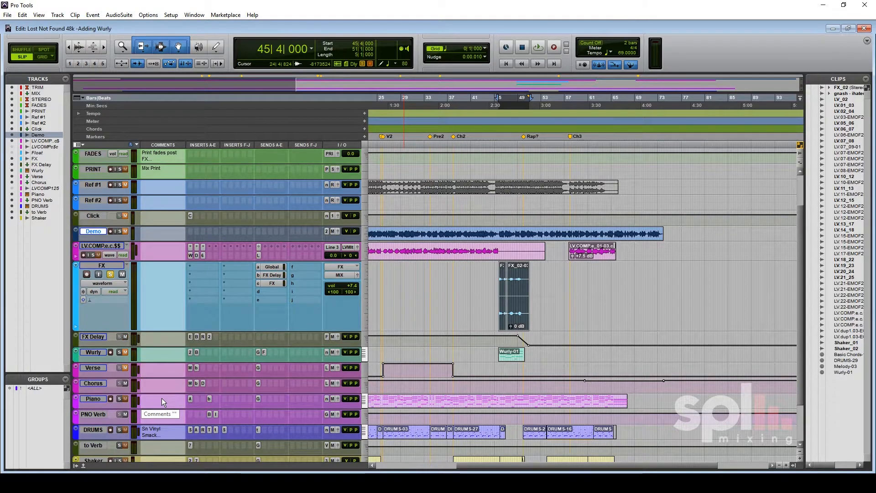
{"action": "key", "text": "space"}
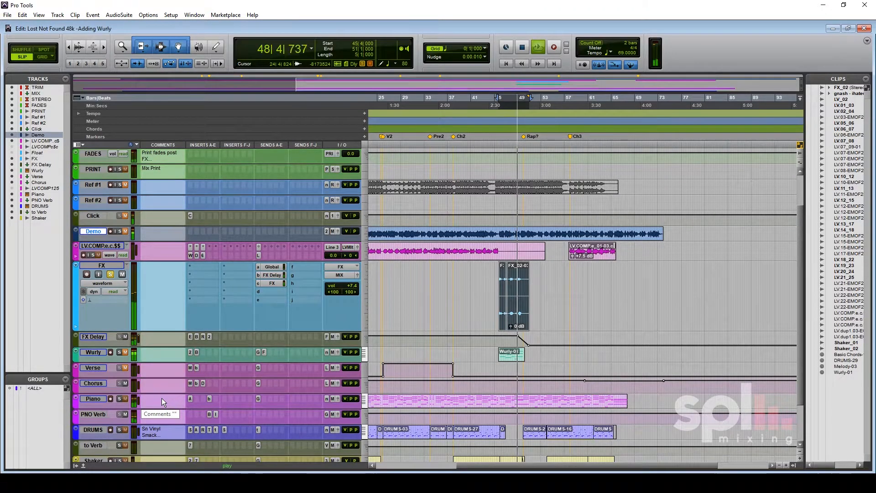
{"action": "key", "text": "space"}
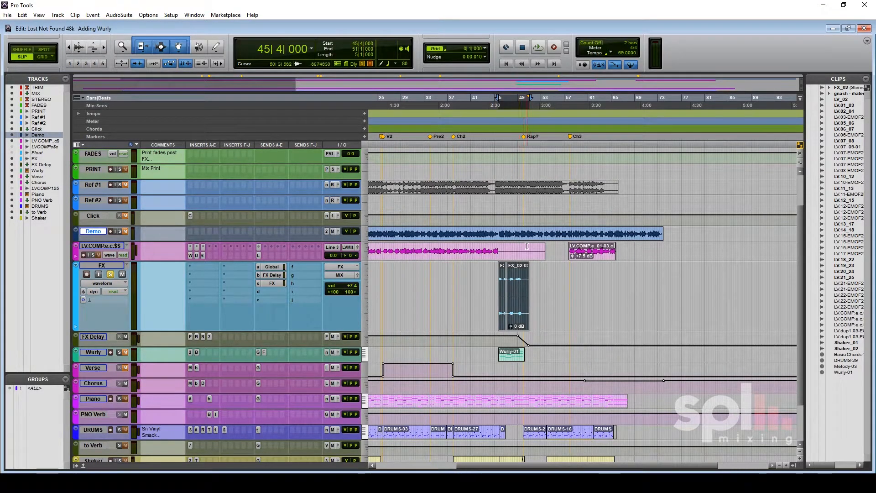
Step: Unsolo the FX track and play back the full mix from bar 44 beat 3, through the FX clips
{"action": "left_click_drag", "start_coordinate": [526, 246], "coordinate": [569, 246]}
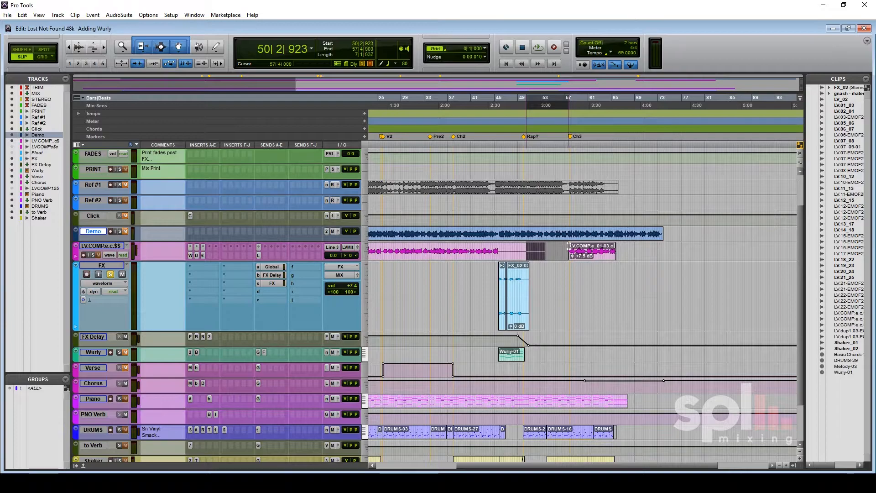
{"action": "left_click", "coordinate": [476, 297]}
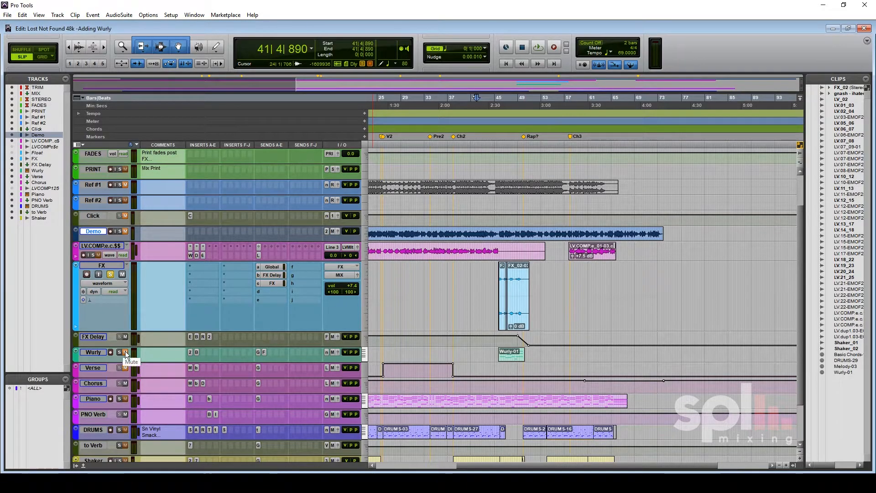
{"action": "left_click", "coordinate": [110, 274]}
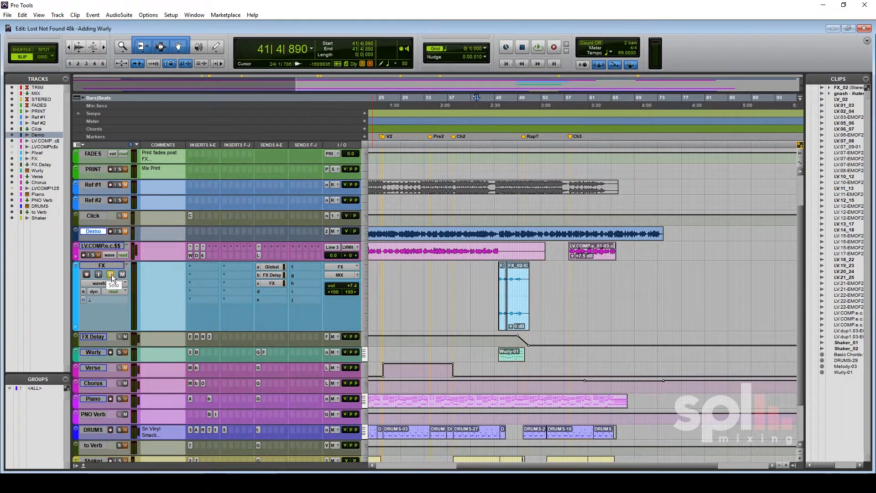
{"action": "left_click", "coordinate": [505, 287]}
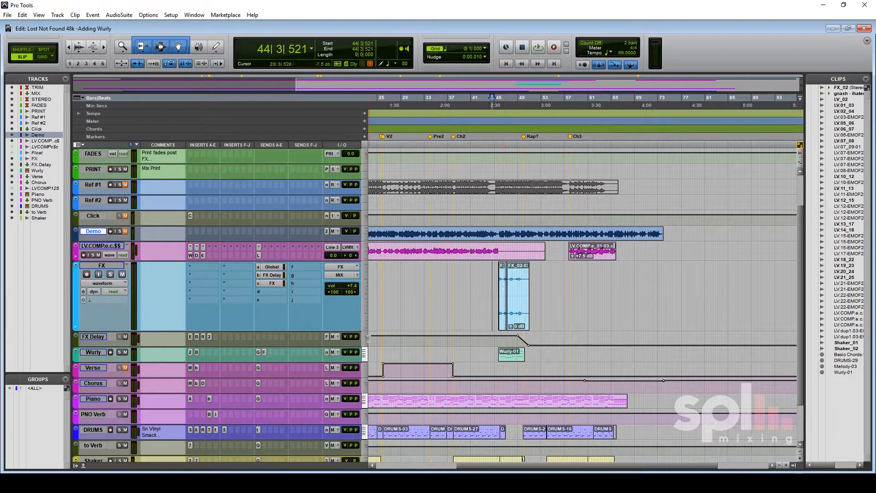
{"action": "key", "text": "space"}
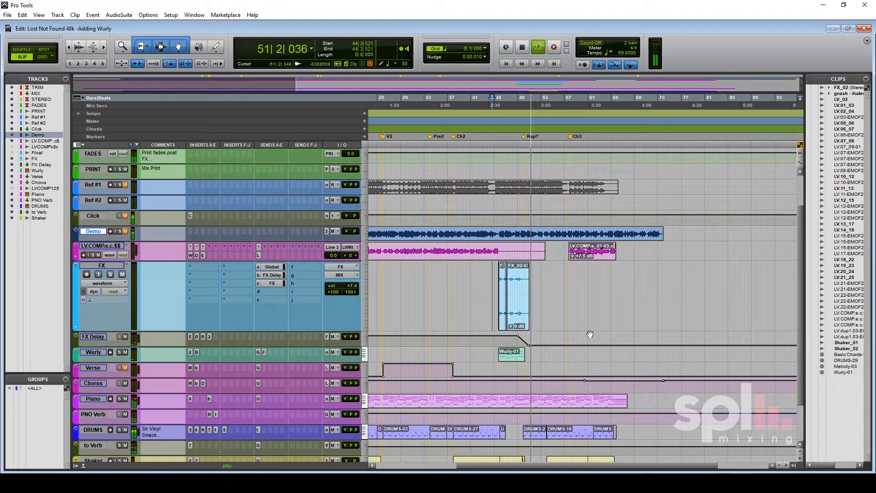
{"action": "key", "text": "space"}
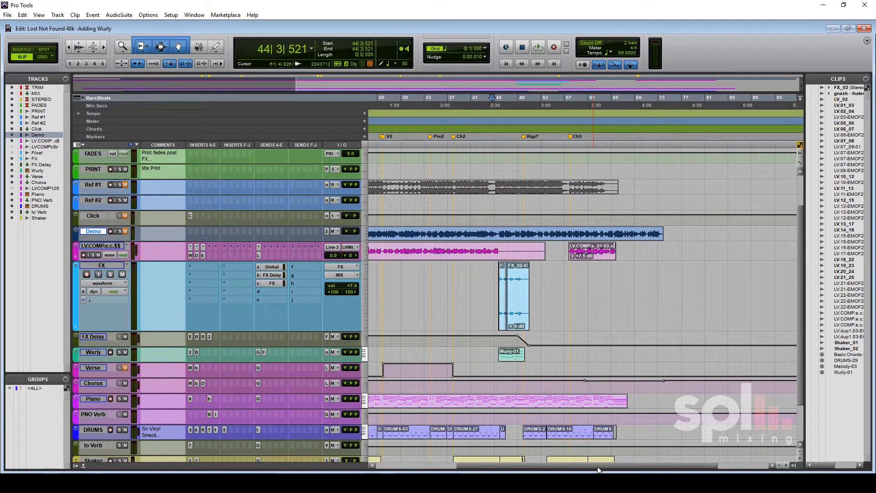
Step: Play back the third chorus from bar 56 beat 4, just before the Ch3 marker
{"action": "left_click_drag", "start_coordinate": [597, 466], "coordinate": [571, 466]}
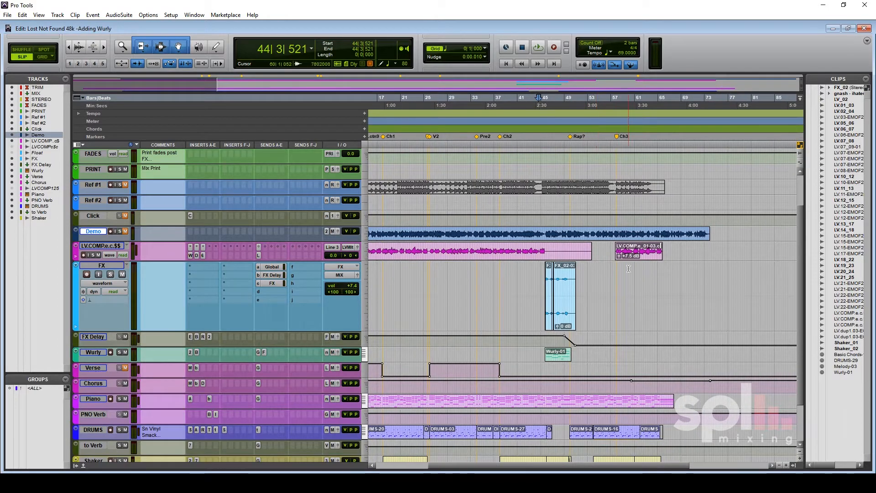
{"action": "left_click", "coordinate": [627, 324]}
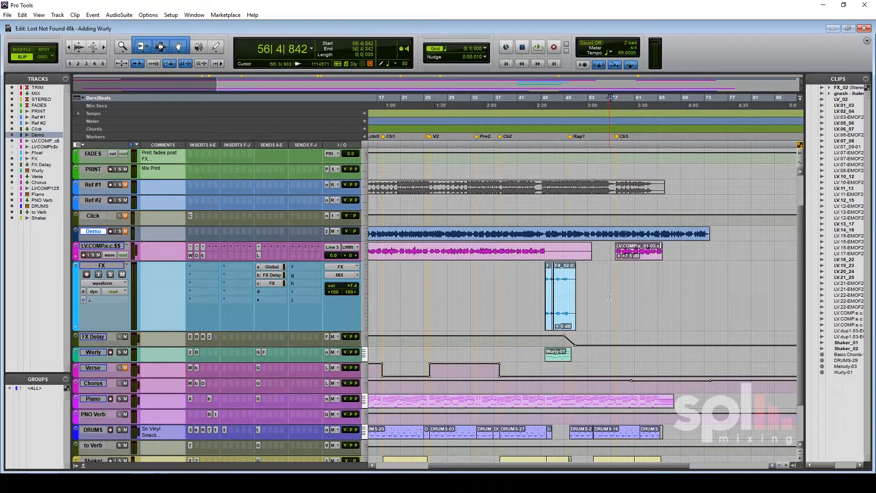
{"action": "key", "text": "space"}
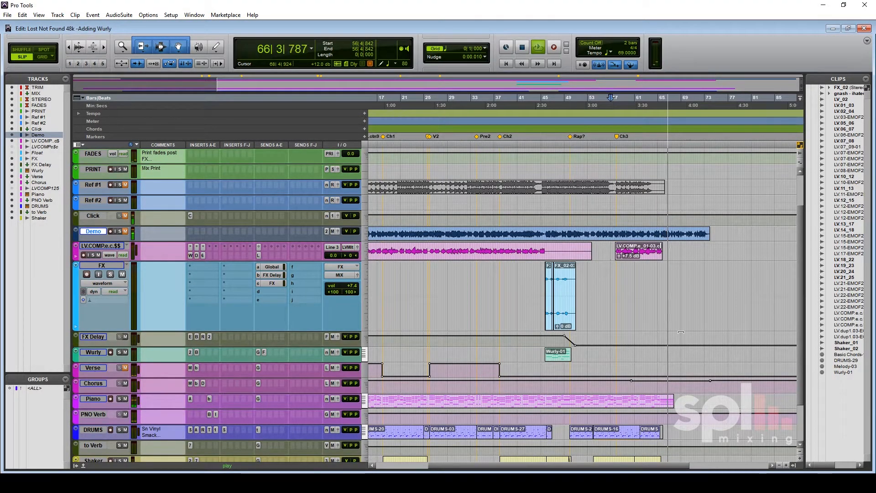
{"action": "key", "text": "space"}
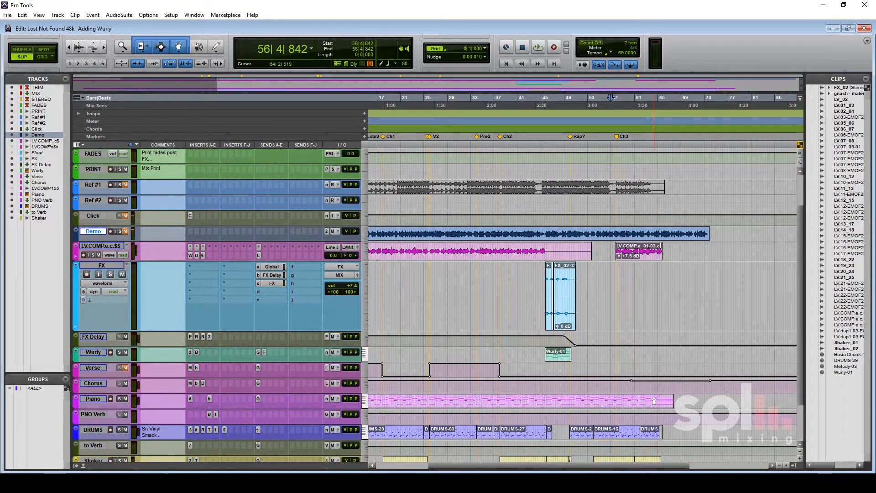
Step: Examine the Piano clip's notes in the MIDI Editor with the cursor placed in bar 3, and close the editor
{"action": "double_click", "coordinate": [509, 404]}
{"action": "left_click", "coordinate": [357, 233]}
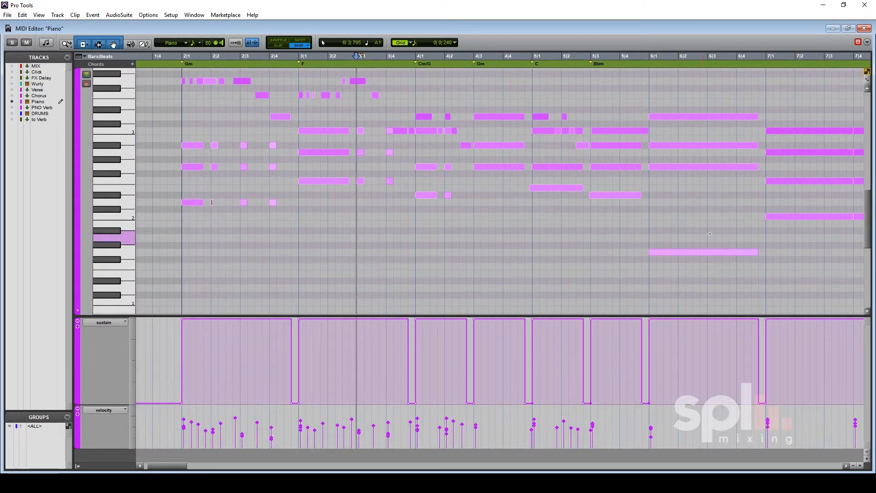
{"action": "left_click", "coordinate": [864, 28]}
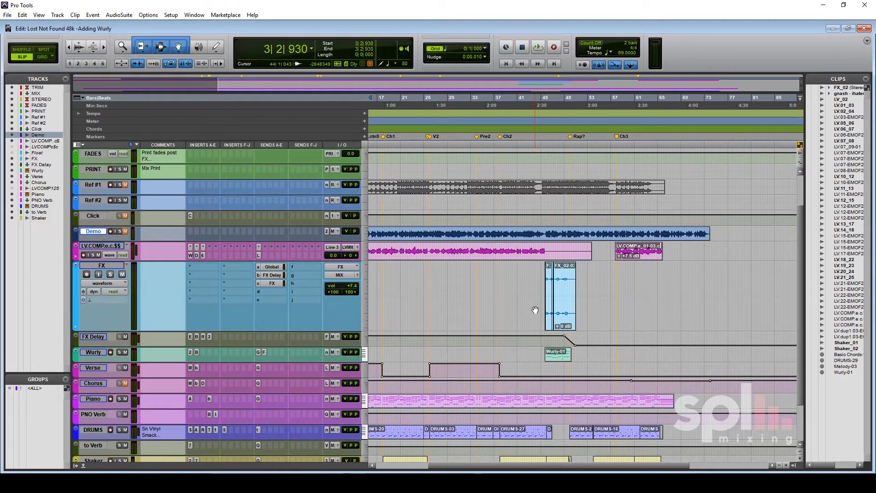
Step: Select the Wurly-01 clip, move the edit cursor to bar 49 beat 4 on the lead vocal track and hide the Clips list
{"action": "scroll", "coordinate": [535, 310], "scroll_direction": "left", "scroll_amount": 5}
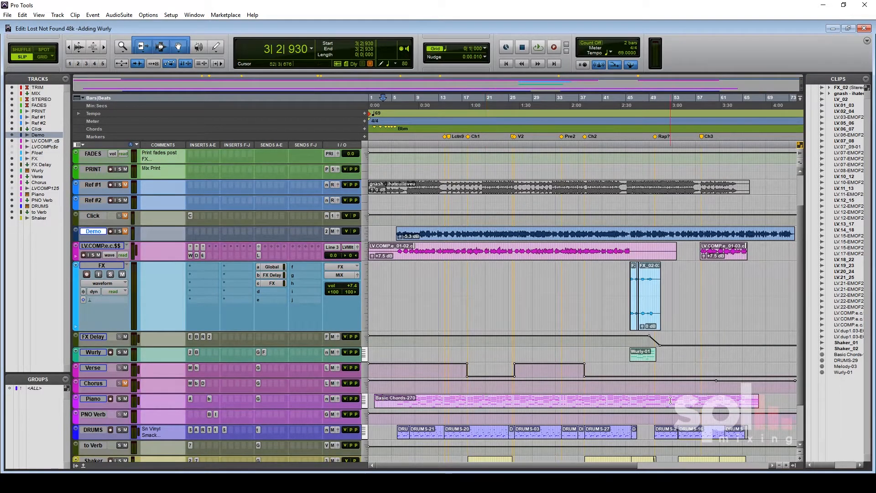
{"action": "left_click", "coordinate": [645, 357]}
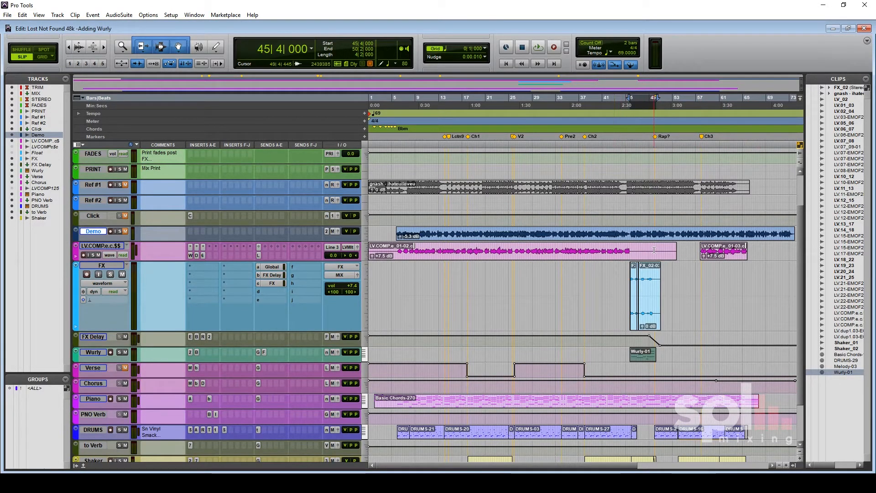
{"action": "left_click", "coordinate": [654, 247]}
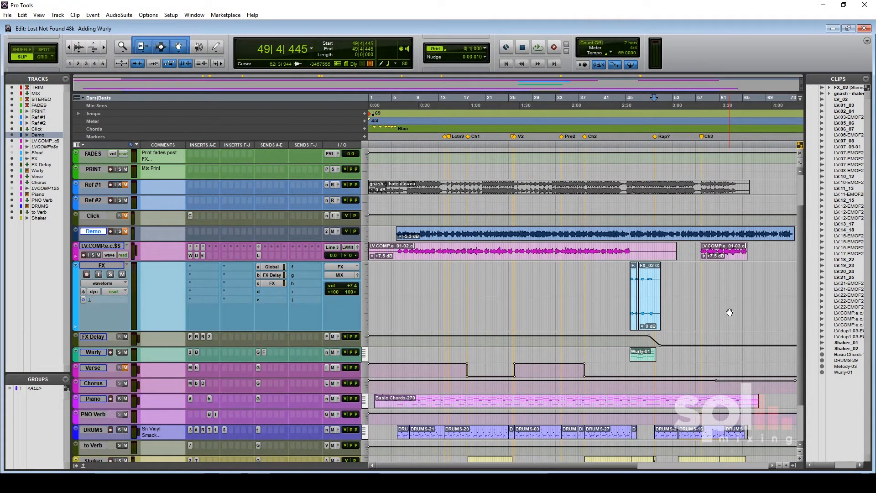
{"action": "key", "text": "ctrl+alt+l"}
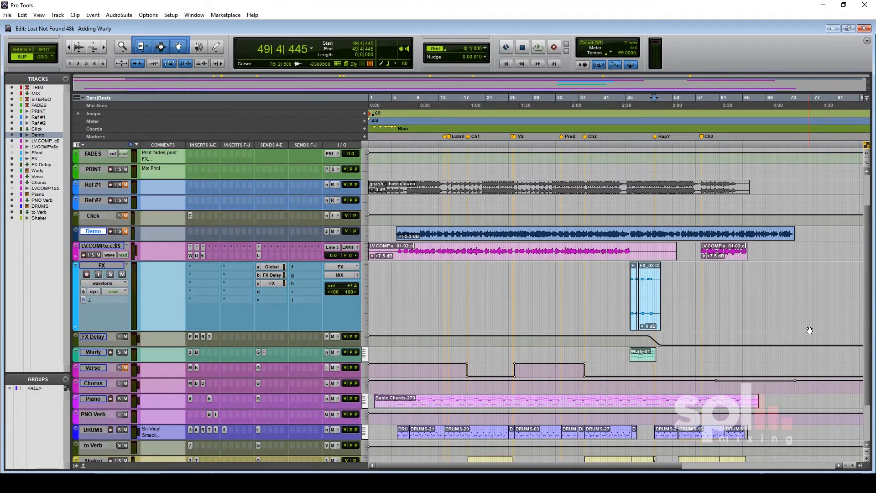
Step: Toggle the Demo track's mute and play back the song from bar 39 beat 4
{"action": "left_click", "coordinate": [545, 231]}
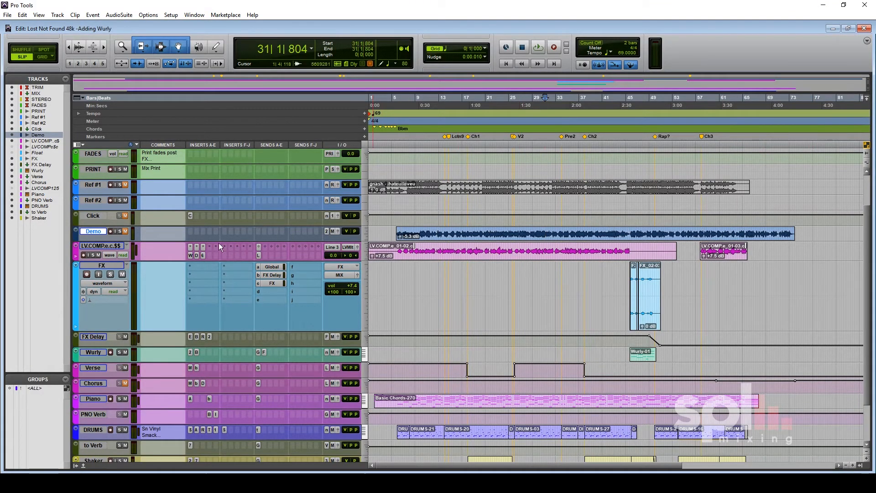
{"action": "left_click", "coordinate": [124, 230]}
{"action": "key", "text": "space"}
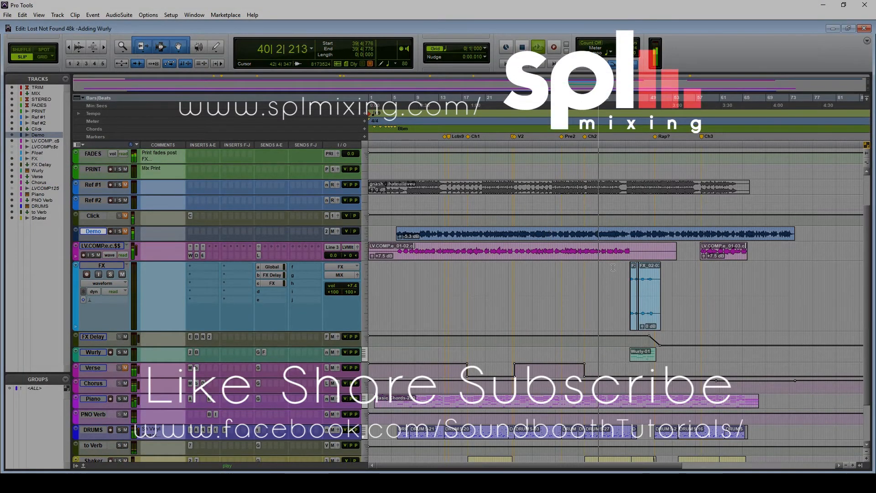
{"action": "key", "text": "space"}
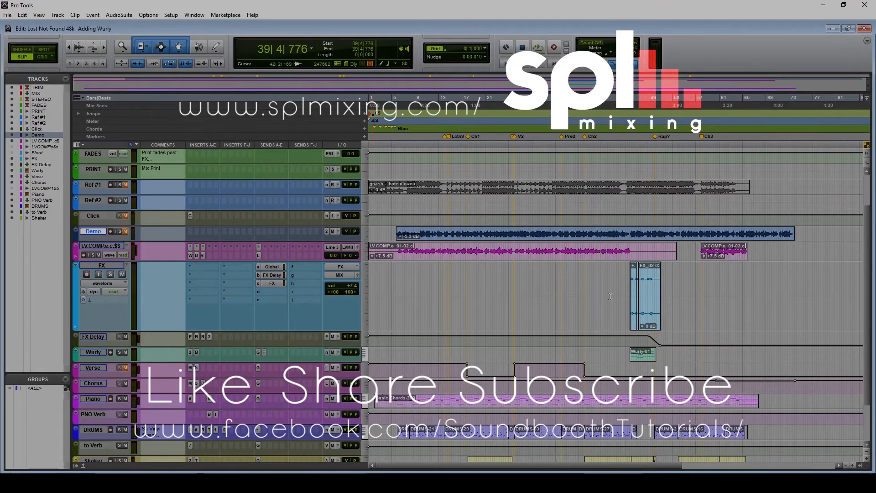